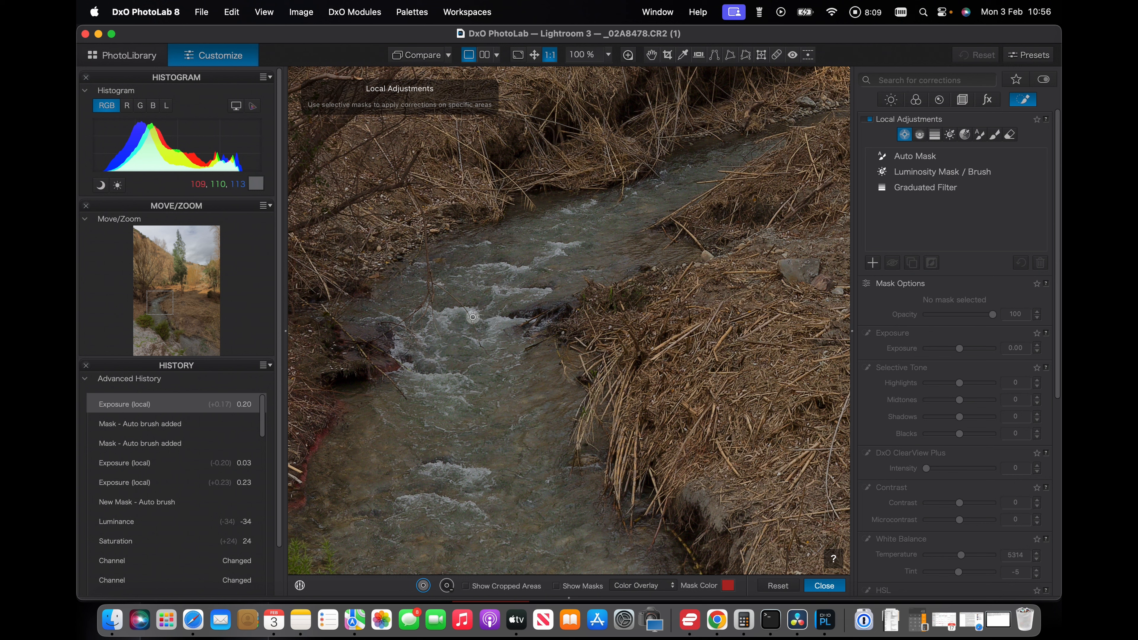
# Add a control point mask on the rapids in the stream and enlarge its circle to cover the upper stretch of water.
pyautogui.click(499, 320)
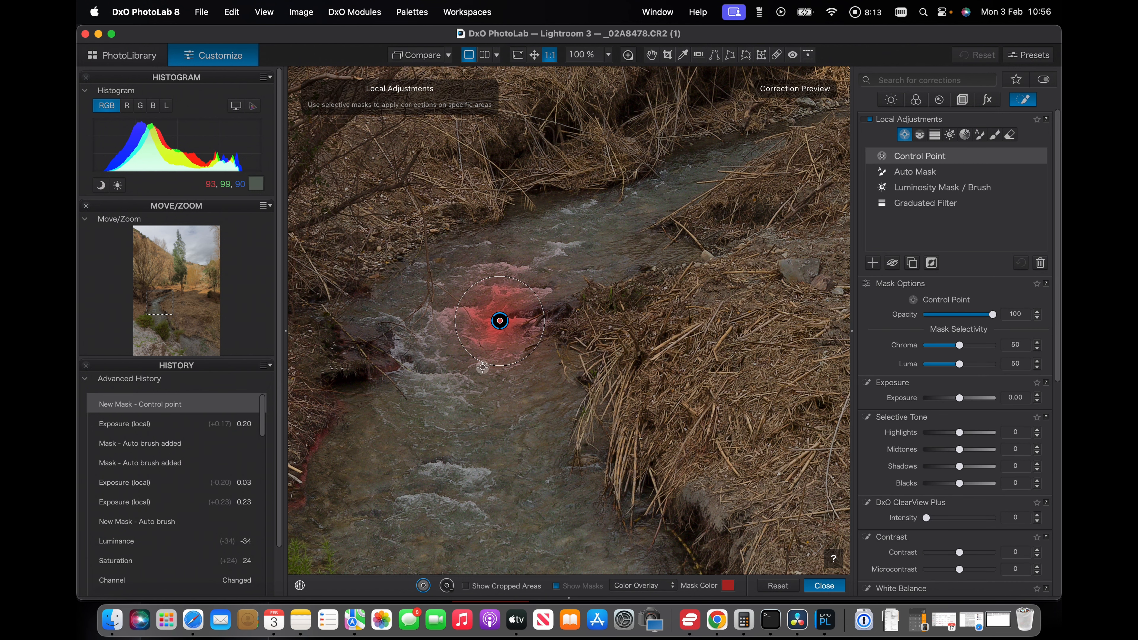
pyautogui.click(534, 55)
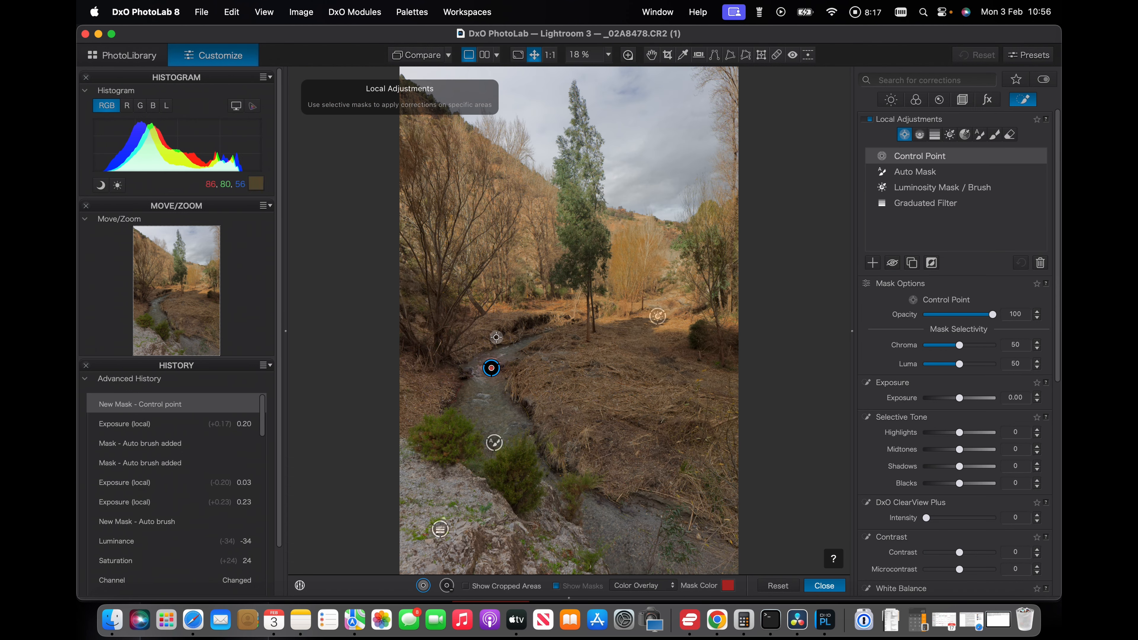
pyautogui.click(549, 58)
pyautogui.hscroll(-8, 465, 348)
pyautogui.scroll(-5, 465, 349)
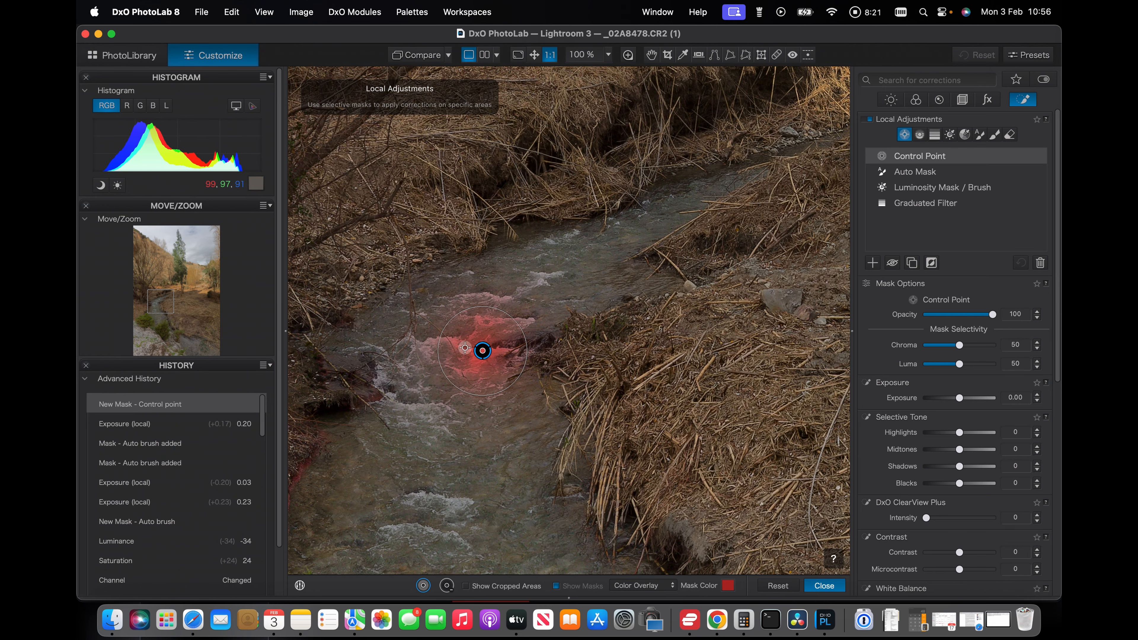
pyautogui.moveTo(472, 394); pyautogui.dragTo(446, 582)
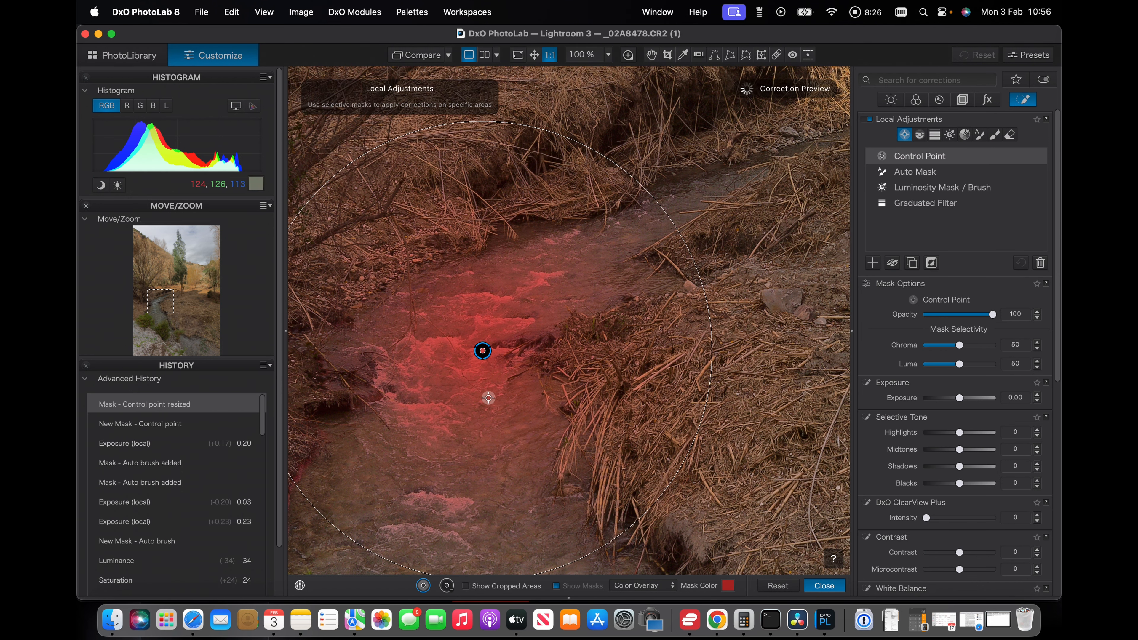
pyautogui.click(534, 56)
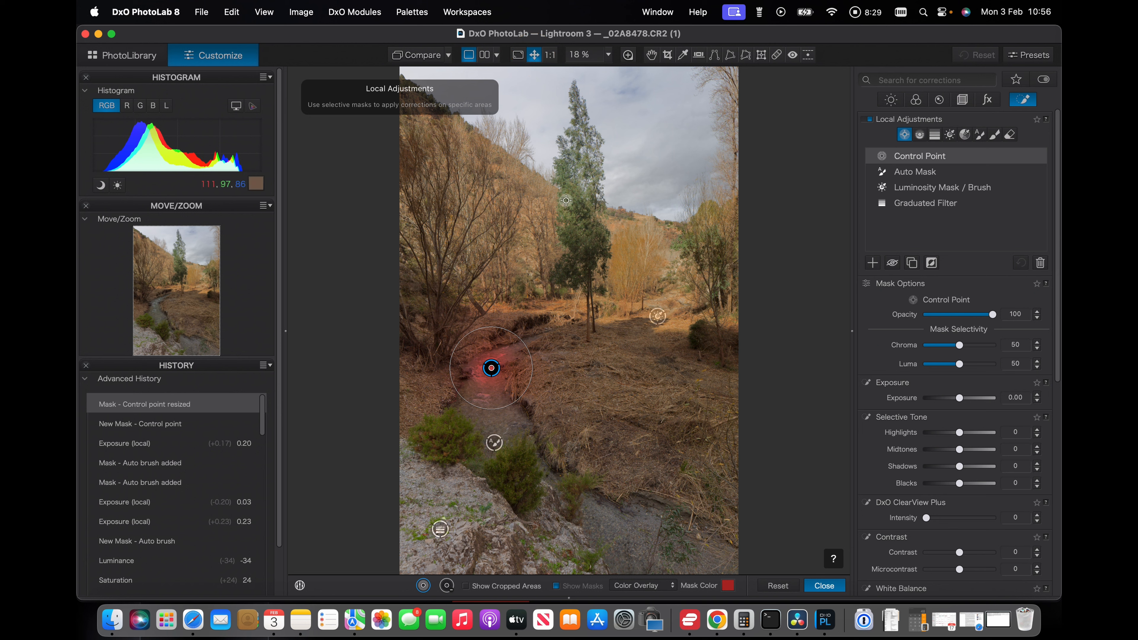
pyautogui.moveTo(487, 410); pyautogui.dragTo(491, 426)
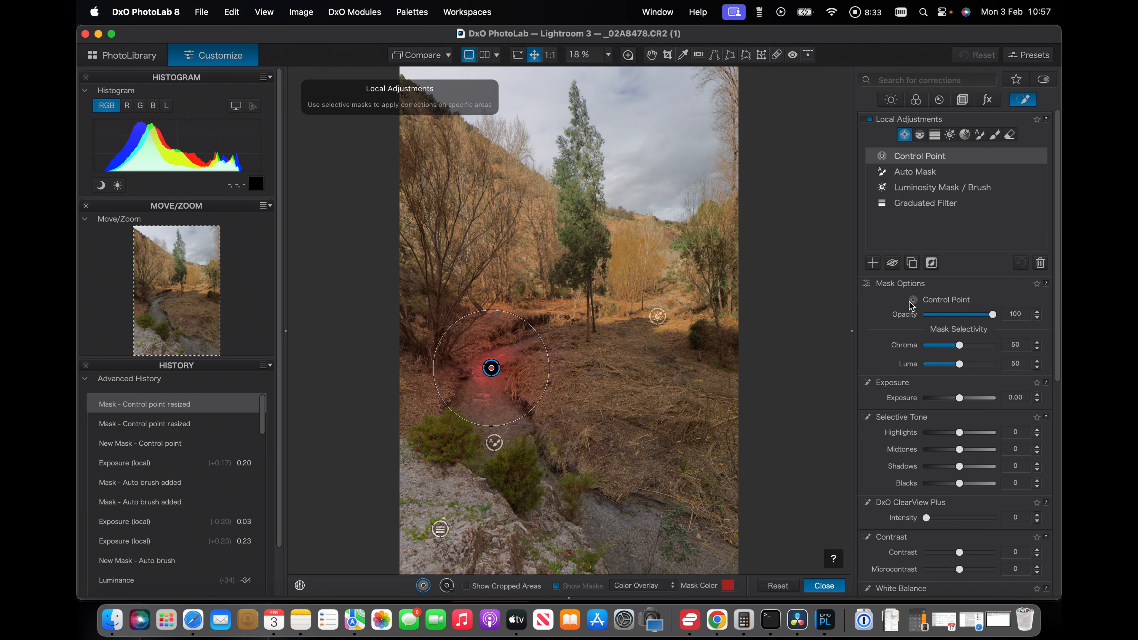
# Raise the stream control point's Highlights to 51 and finish the local adjustment.
pyautogui.click(960, 433)
pyautogui.moveTo(961, 433); pyautogui.dragTo(977, 434)
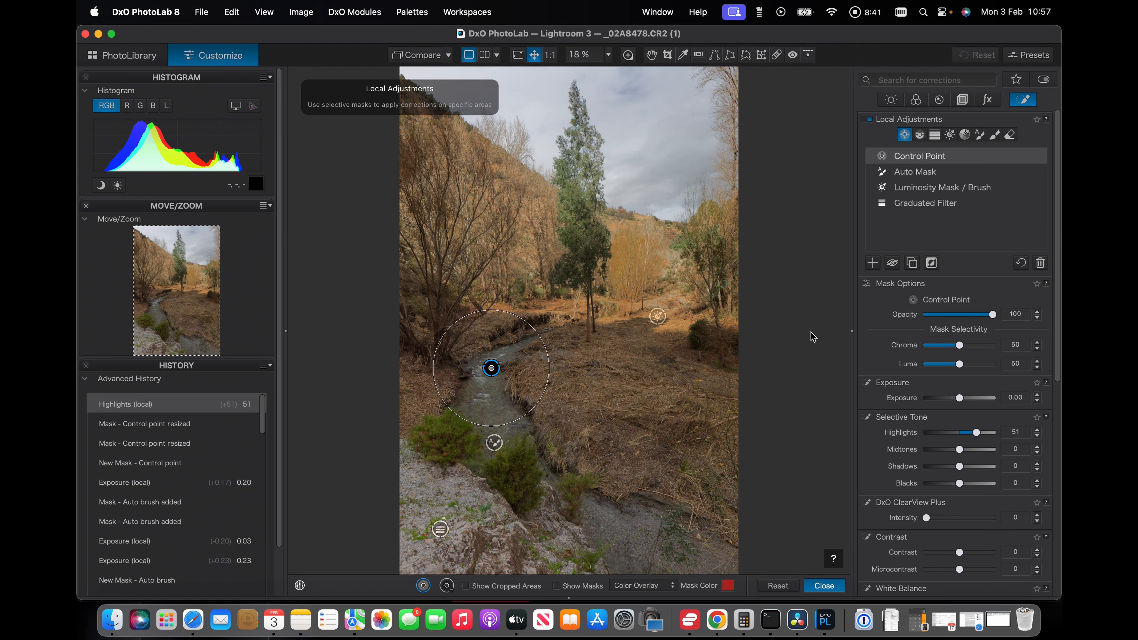
pyautogui.click(824, 585)
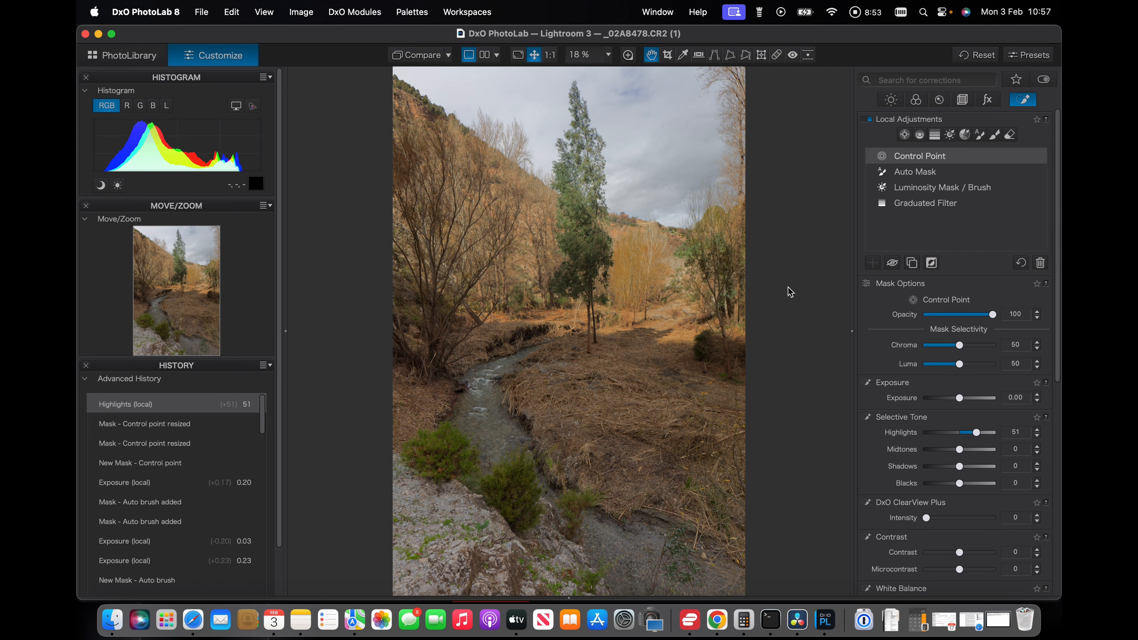
# Compare the edited photo repeatedly with the uncorrected version.
pyautogui.click(421, 55)
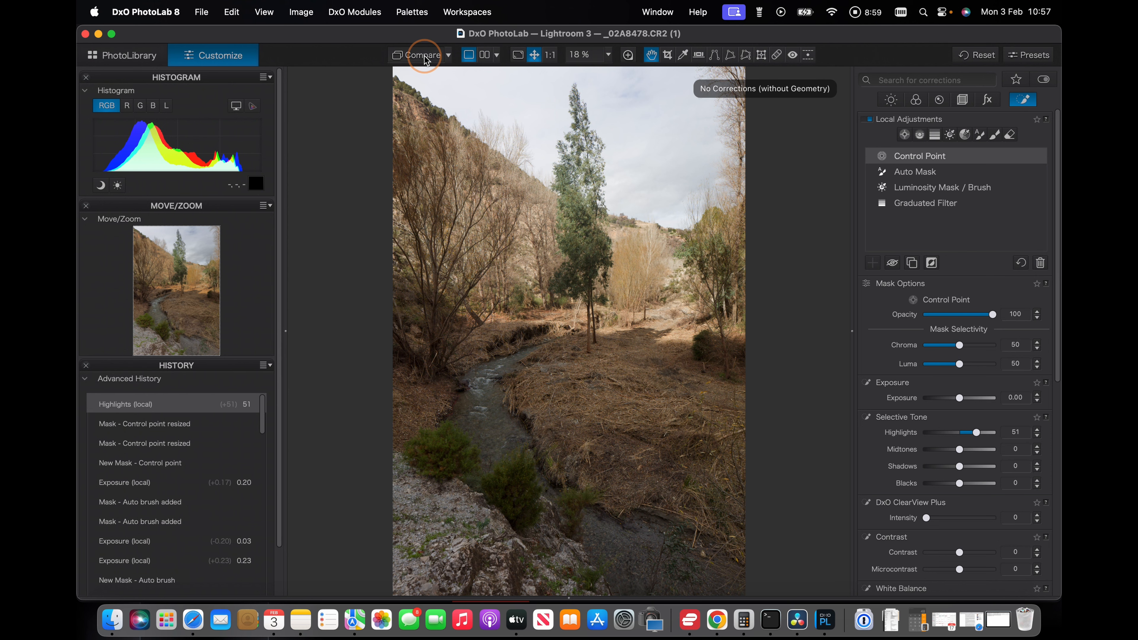
pyautogui.click(426, 59)
pyautogui.click(426, 58)
pyautogui.click(426, 60)
pyautogui.click(427, 60)
pyautogui.click(426, 61)
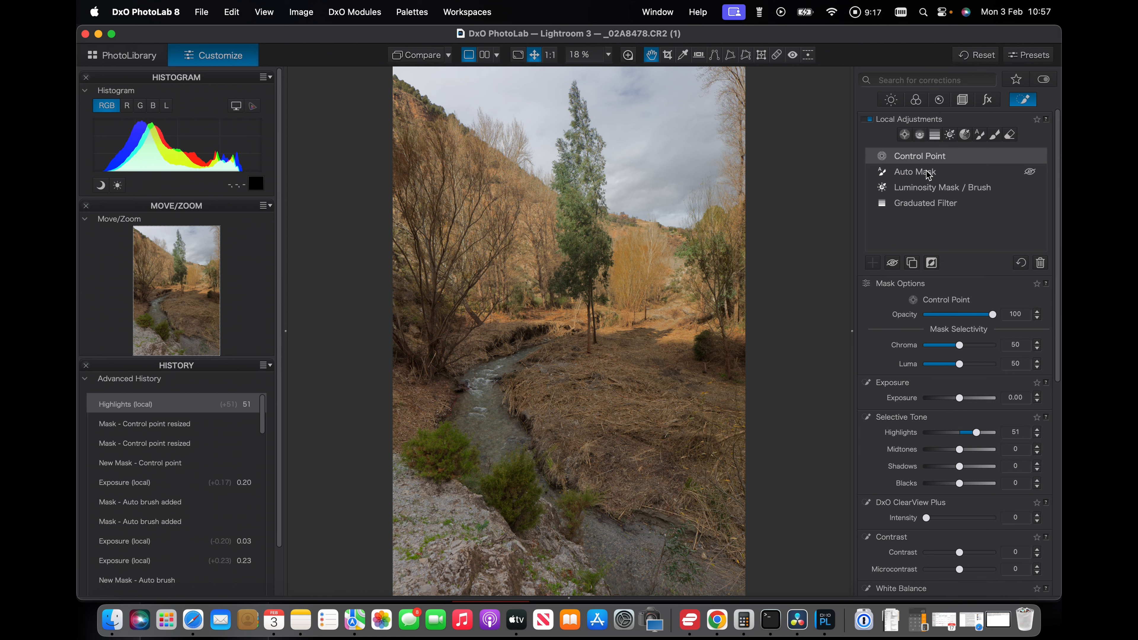
# For the Luminosity Mask / Brush, set the HSL orange channel's Saturation to 4 and Luminance to -24.
pyautogui.click(919, 188)
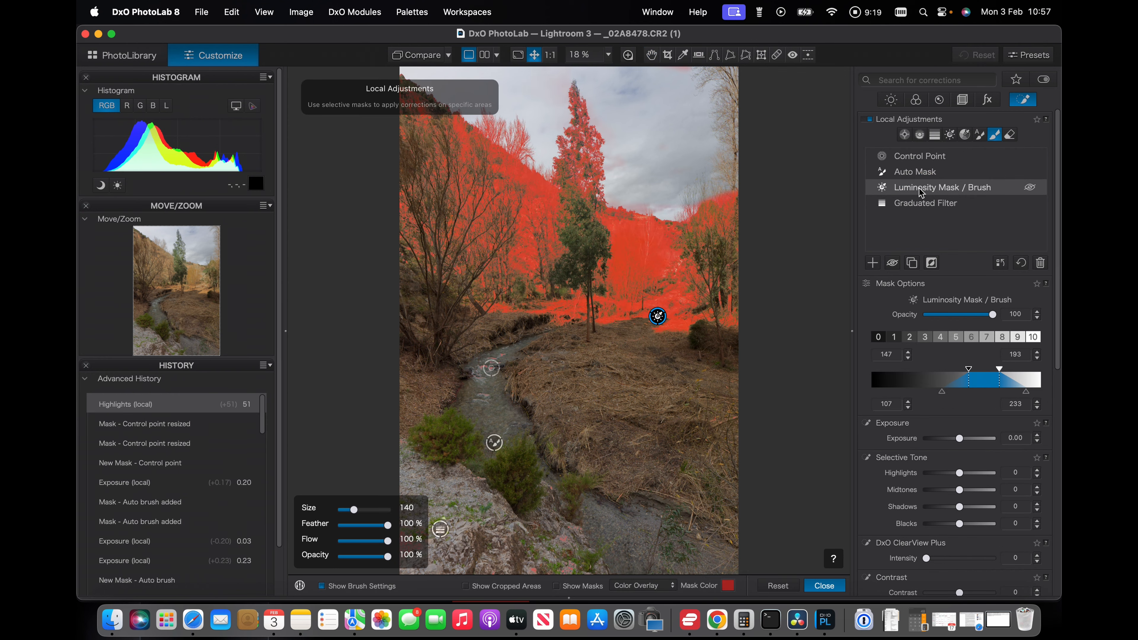
pyautogui.scroll(-10, 878, 317)
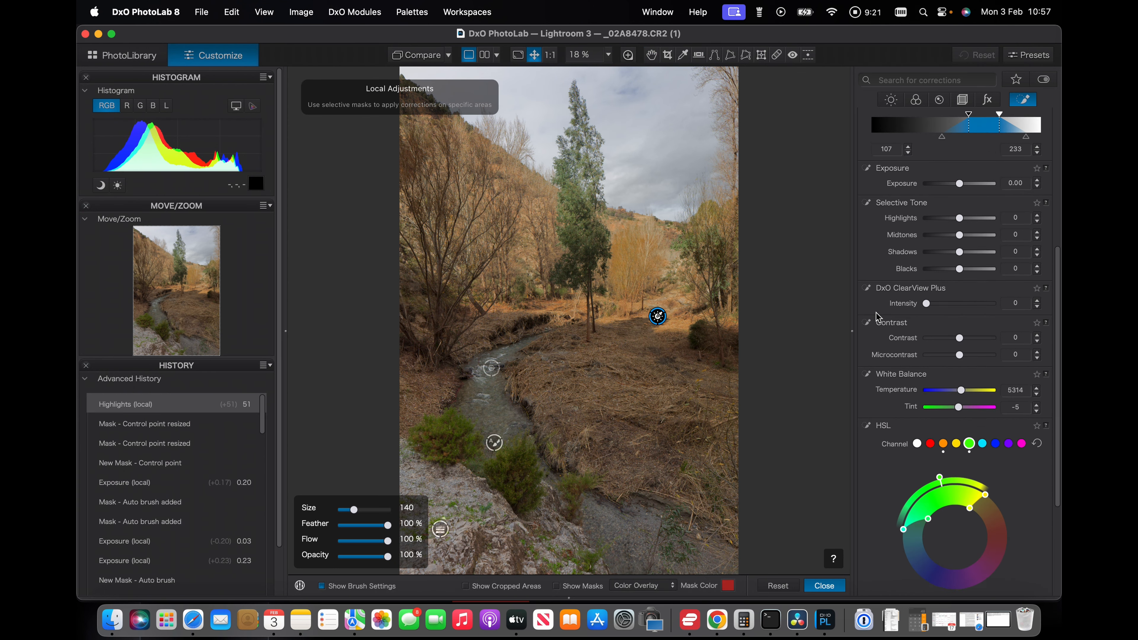
pyautogui.scroll(3, 878, 317)
pyautogui.scroll(-3, 878, 317)
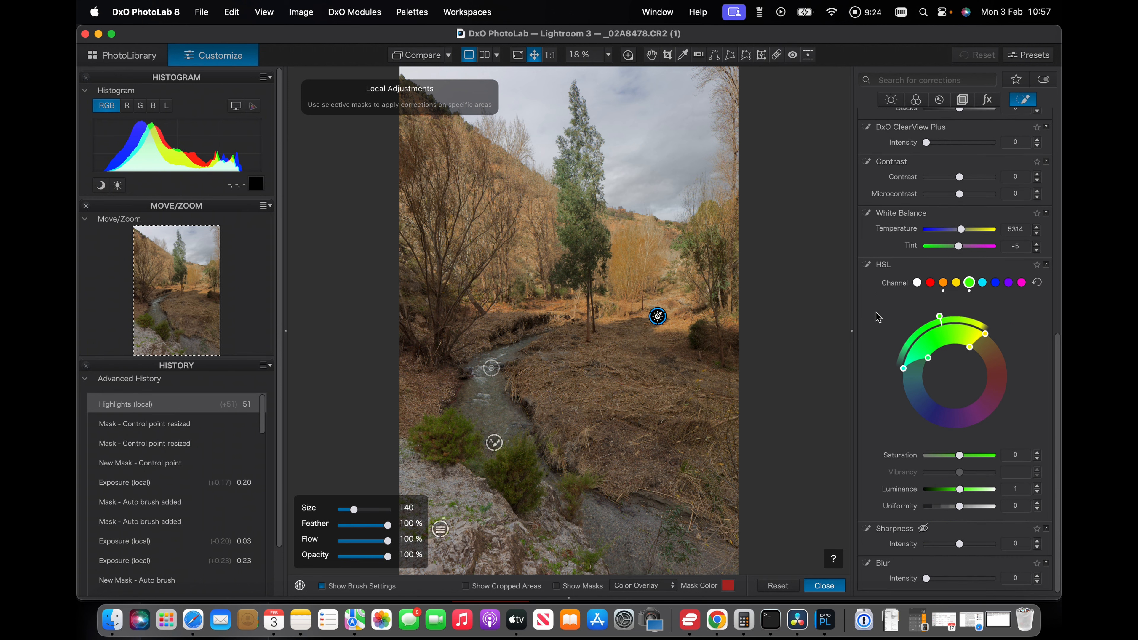
pyautogui.click(944, 285)
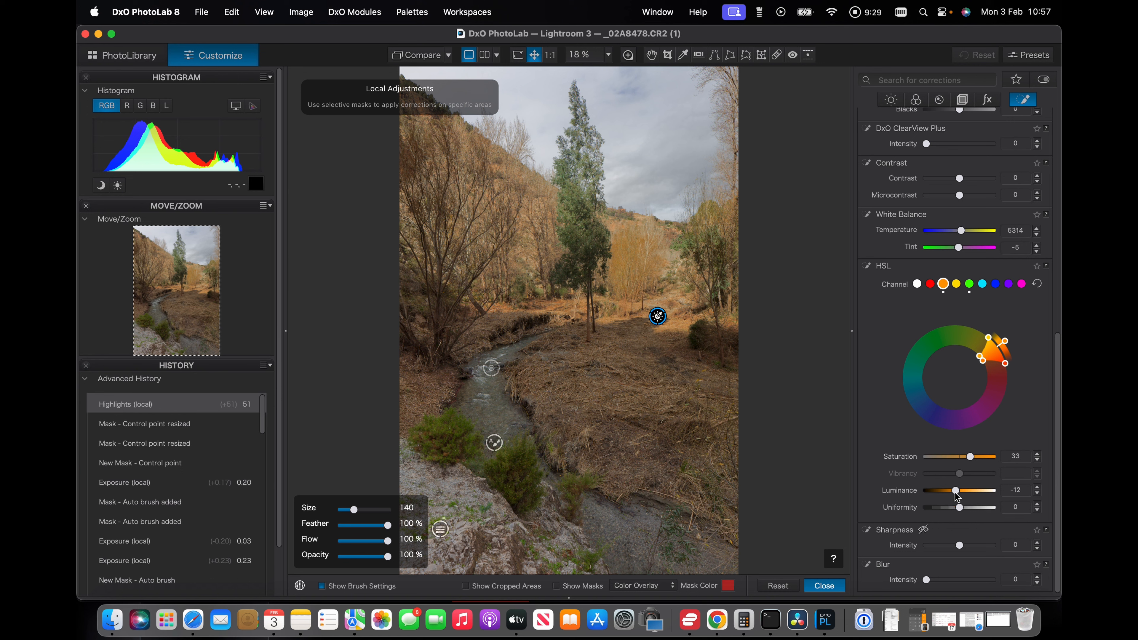
pyautogui.moveTo(971, 459)
pyautogui.mouseDown()
pyautogui.moveTo(943, 462)
pyautogui.moveTo(963, 461)
pyautogui.mouseUp()
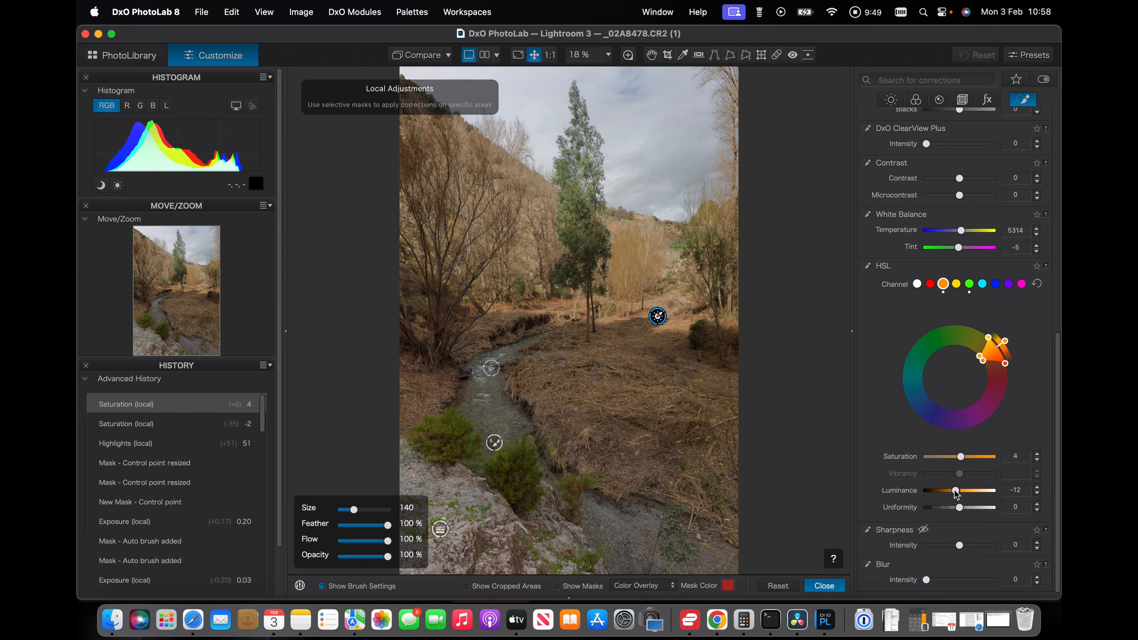
pyautogui.moveTo(957, 494); pyautogui.dragTo(952, 494)
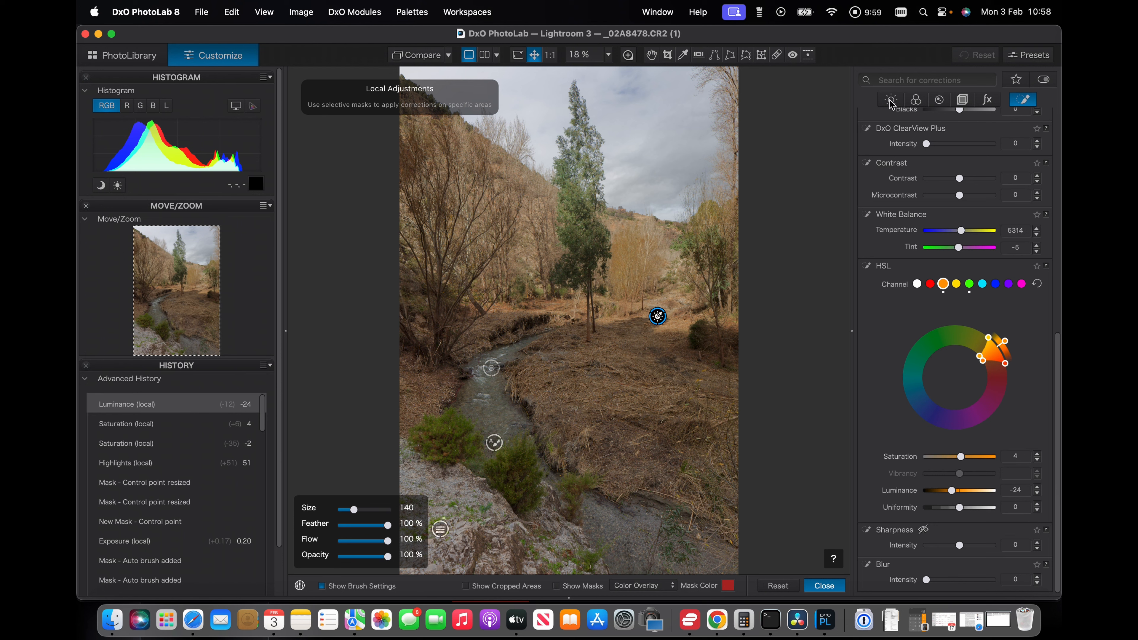
# Add a new control point mask on the orange trees behind the tall green tree and shrink its circle slightly.
pyautogui.click(1026, 102)
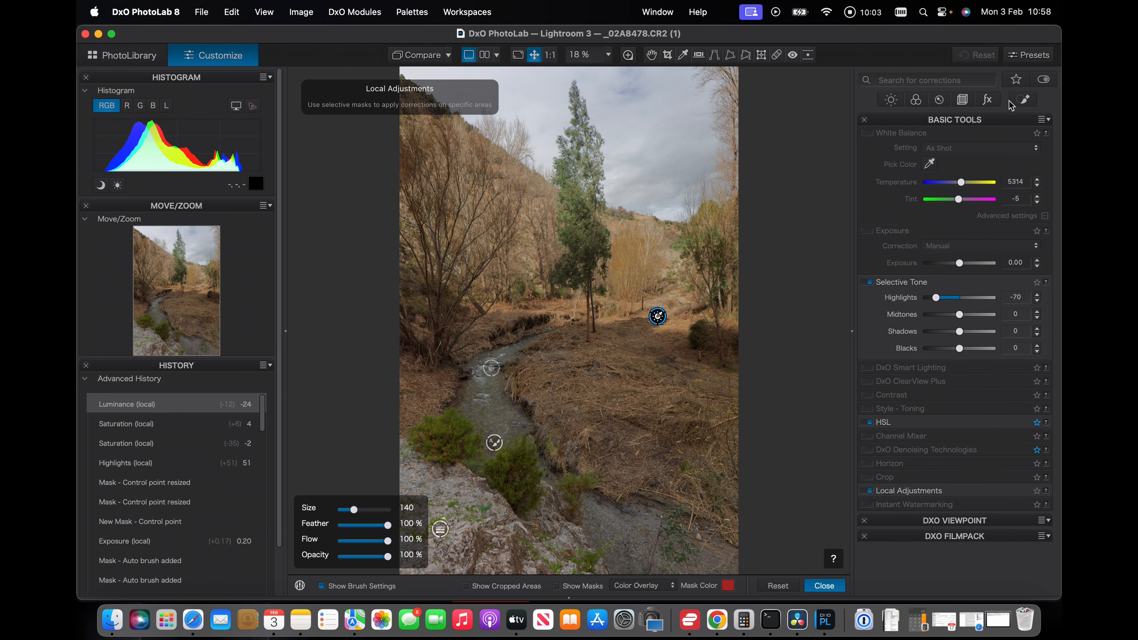
pyautogui.click(1028, 99)
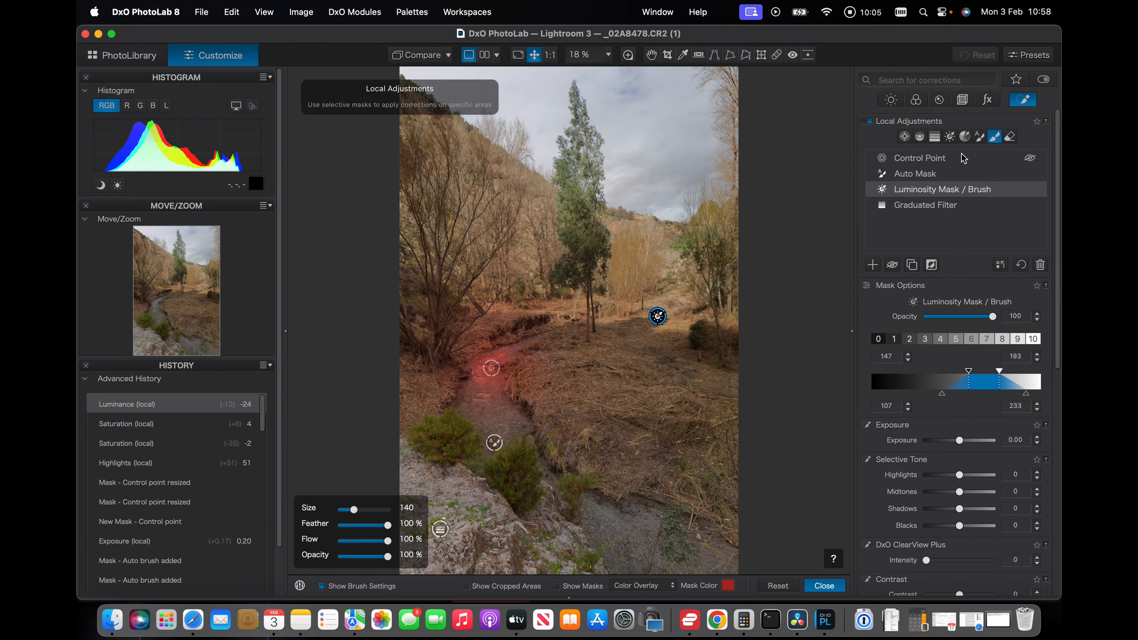
pyautogui.click(873, 263)
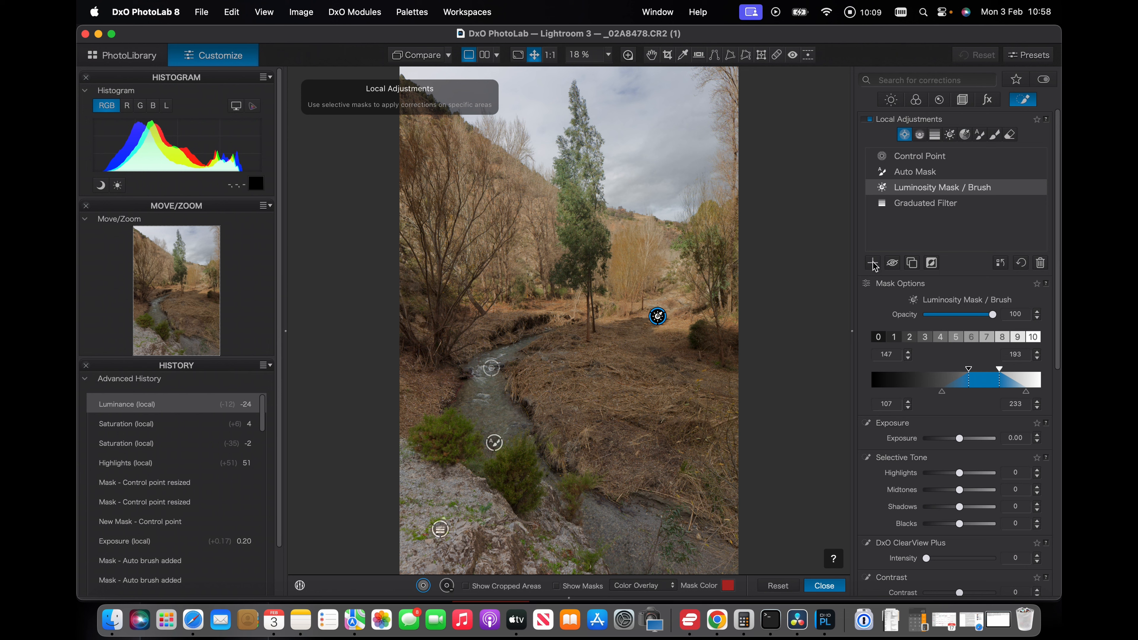
pyautogui.click(634, 264)
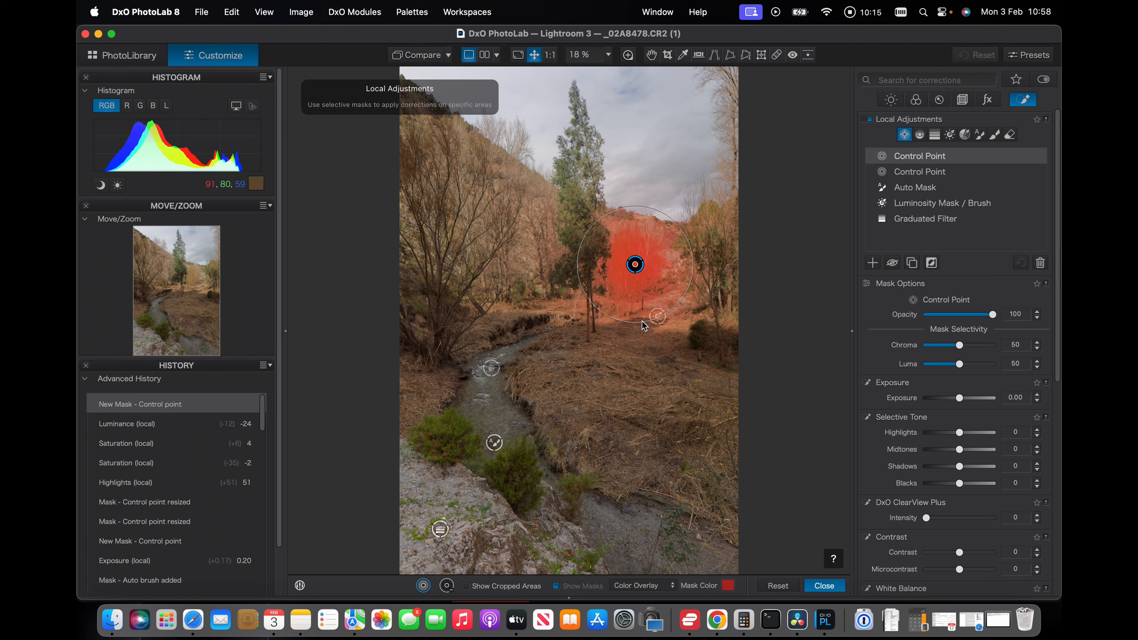
pyautogui.moveTo(639, 321); pyautogui.dragTo(634, 310)
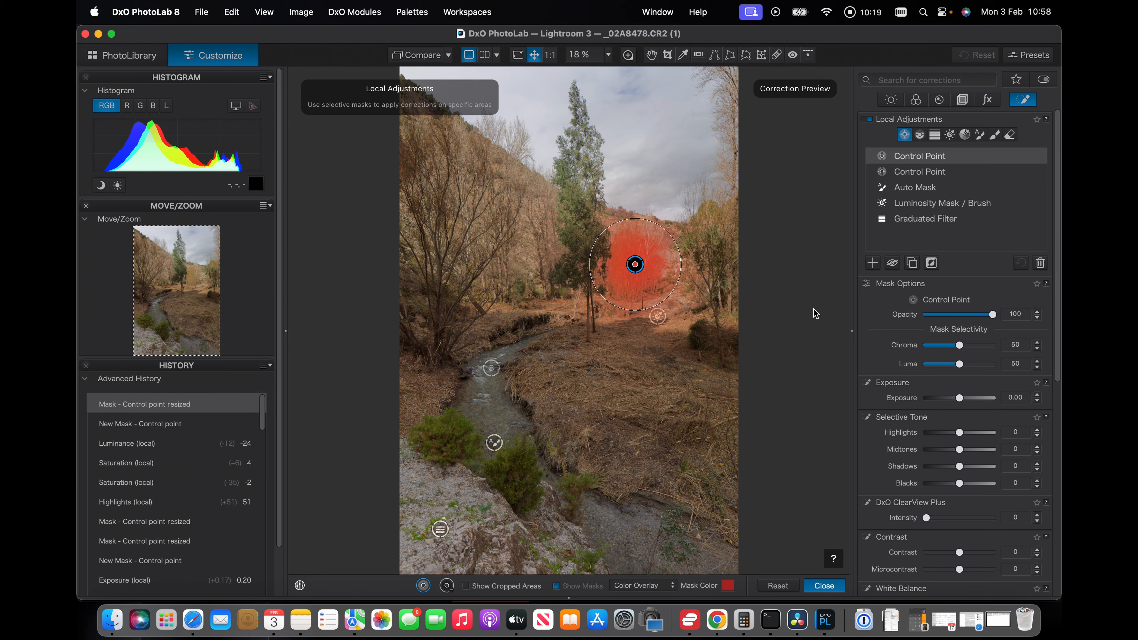
# Warm the orange trees' control point to a Temperature of 8295 and finish the local adjustment.
pyautogui.scroll(-2, 947, 351)
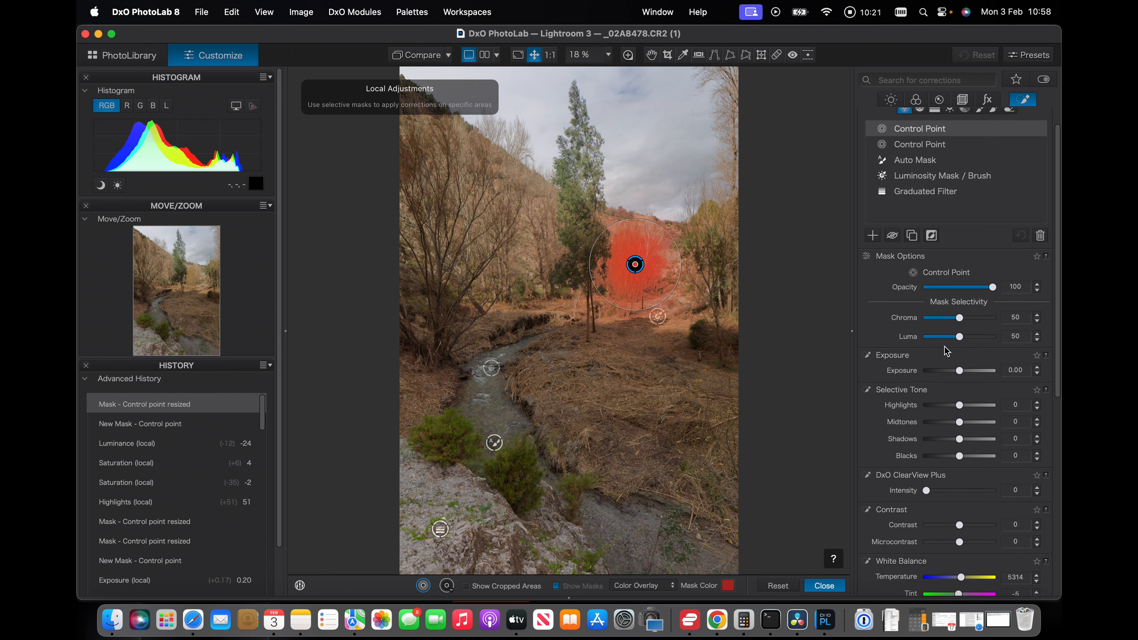
pyautogui.scroll(-10, 947, 351)
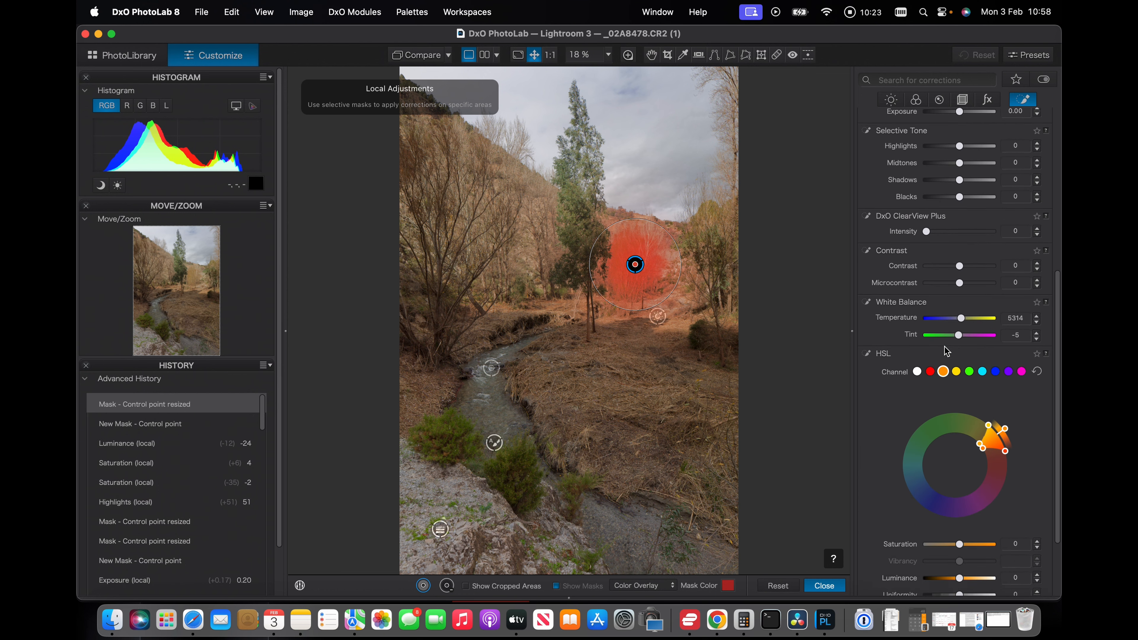
pyautogui.scroll(-1, 945, 346)
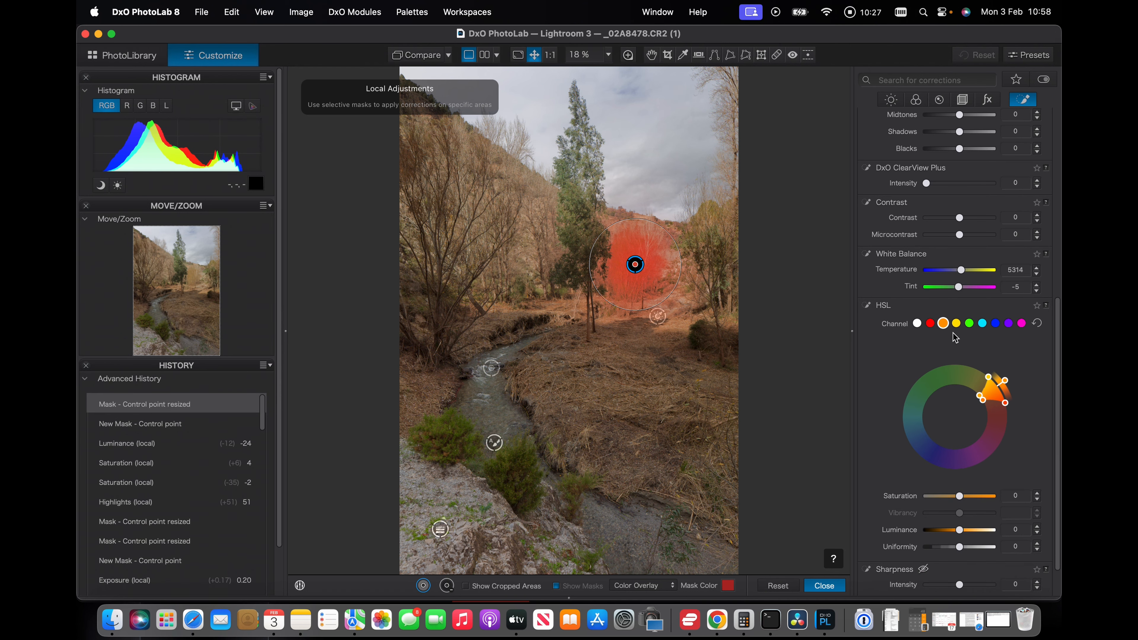
pyautogui.moveTo(962, 272); pyautogui.dragTo(969, 270)
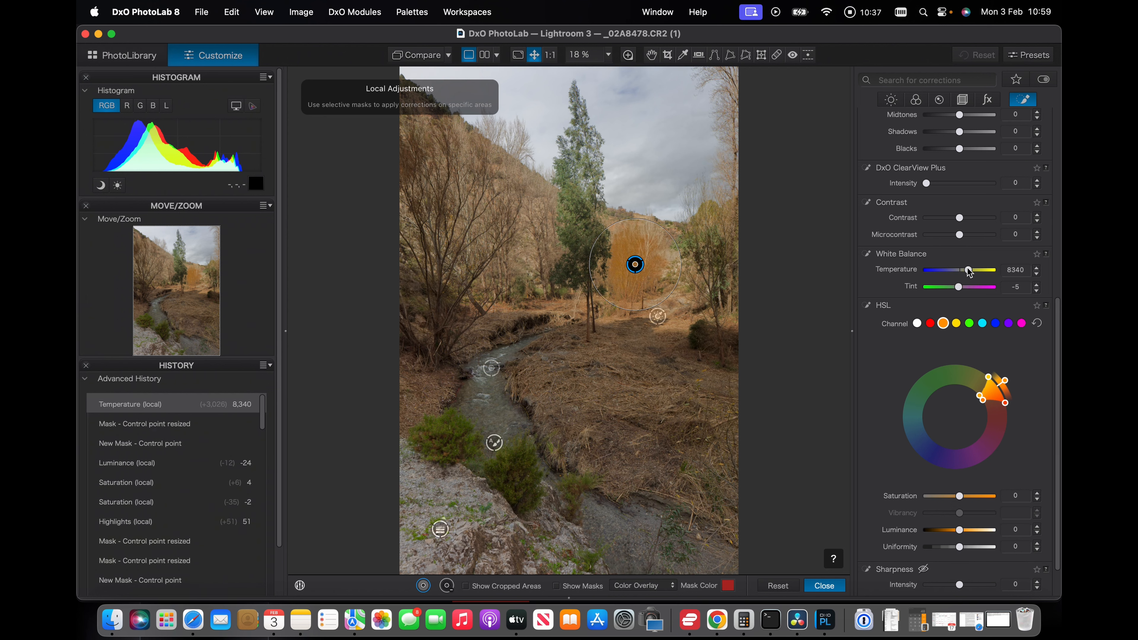
pyautogui.click(969, 271)
pyautogui.moveTo(970, 272); pyautogui.dragTo(970, 272)
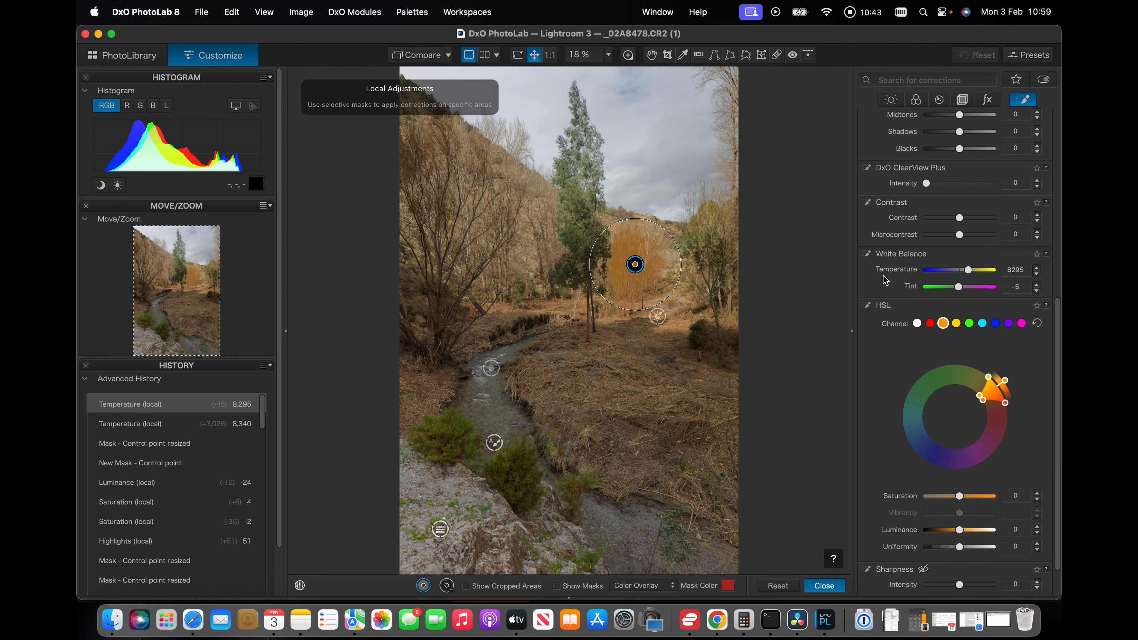
pyautogui.click(830, 586)
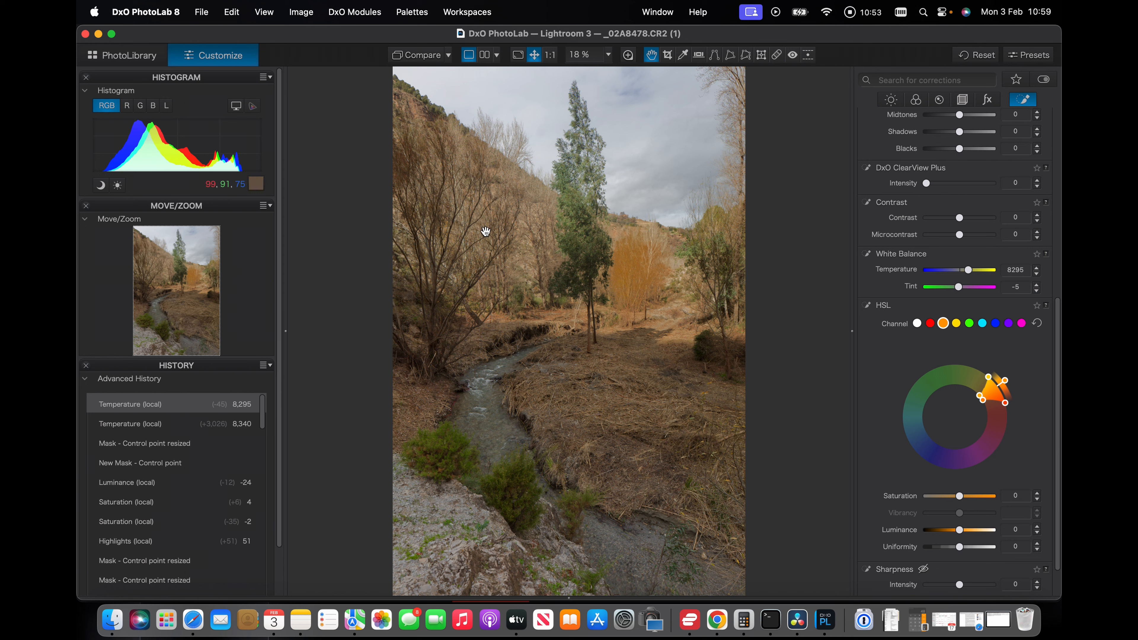
# Compare the photo with the uncorrected version and set the orange channel Saturation of the trees' control point to -15.
pyautogui.click(417, 55)
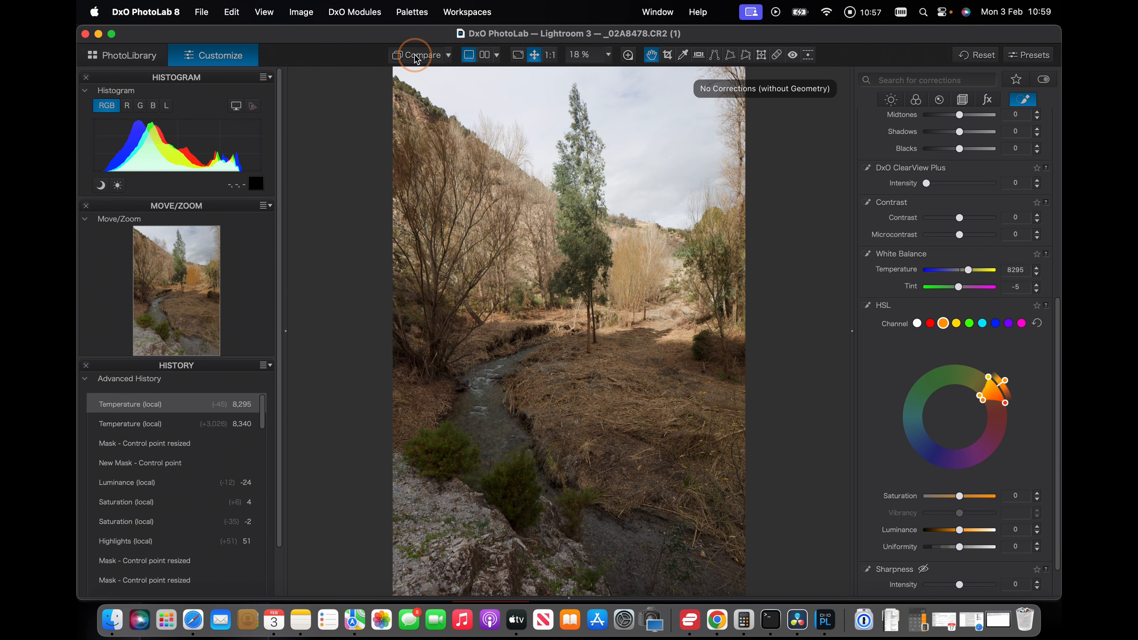
pyautogui.click(416, 56)
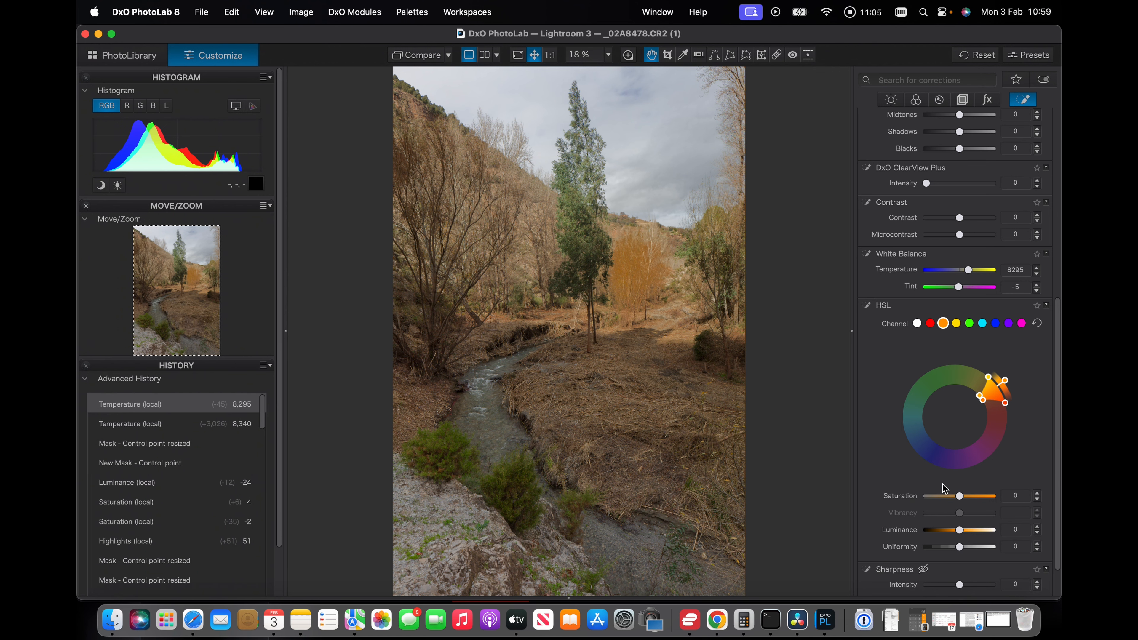
pyautogui.moveTo(961, 499); pyautogui.dragTo(955, 497)
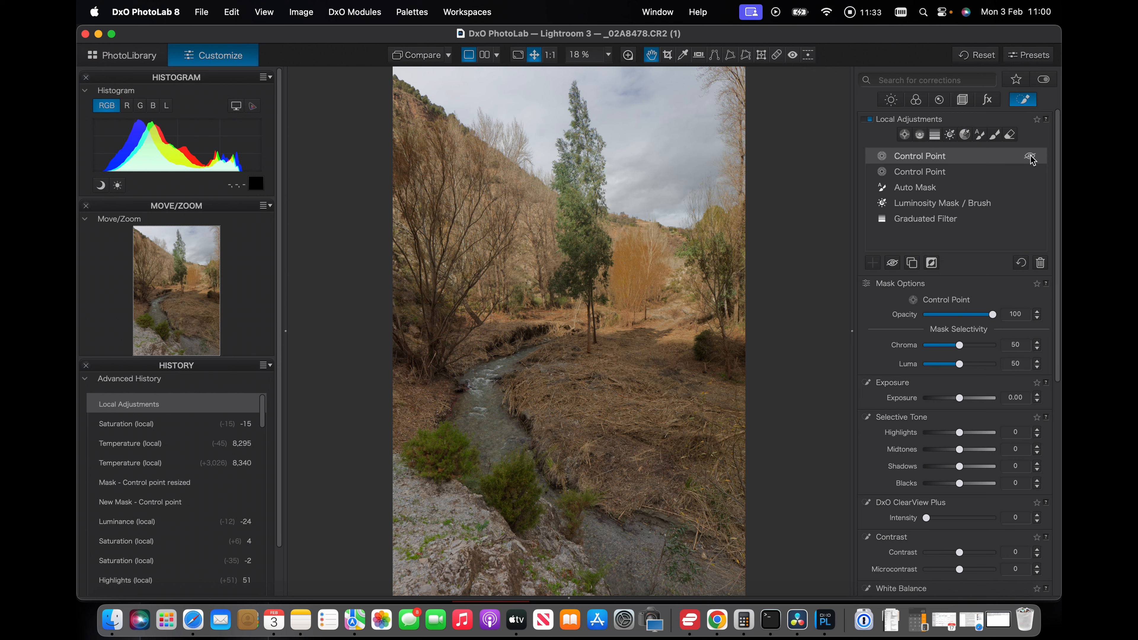
# Turn the trees' control point off and on to check its effect, and raise its Highlights to 30.
pyautogui.click(1030, 158)
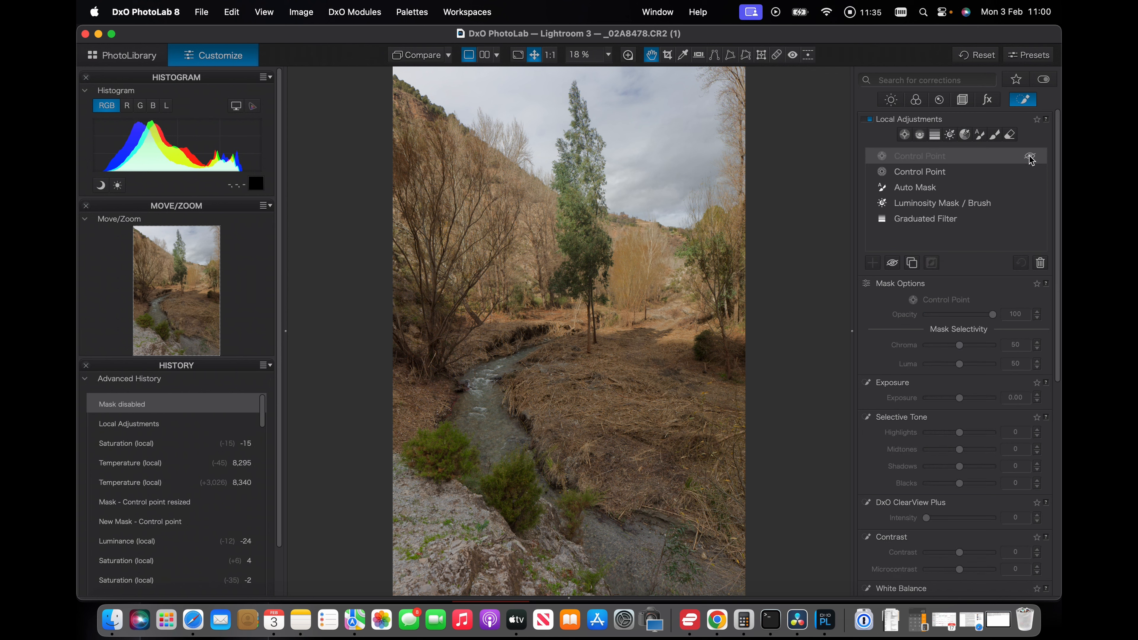
pyautogui.click(1031, 157)
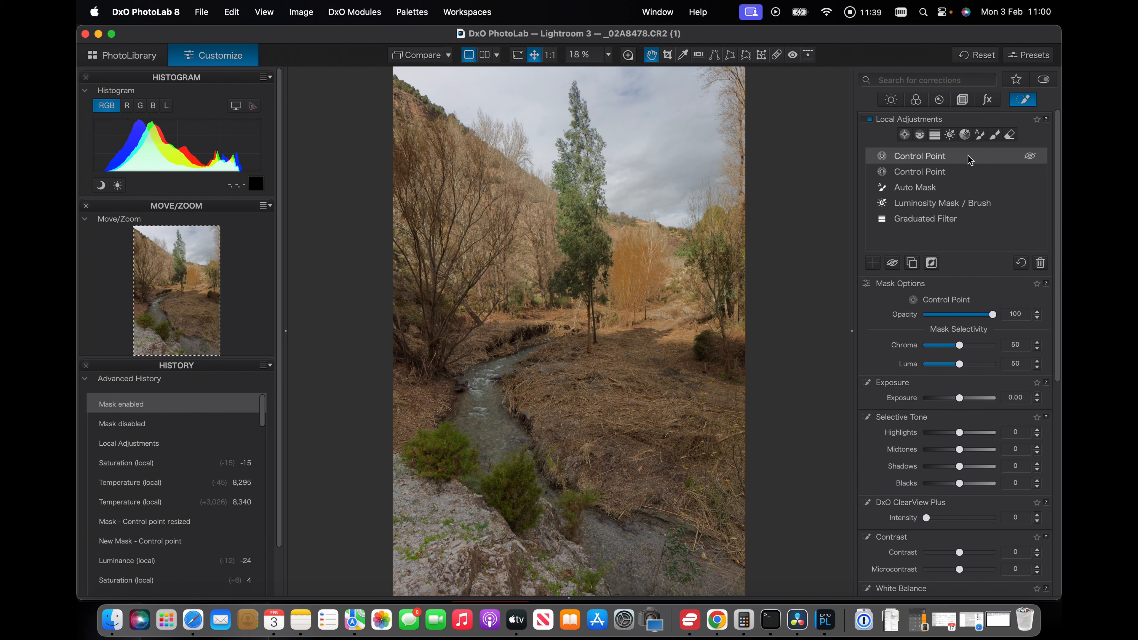
pyautogui.scroll(-5, 948, 328)
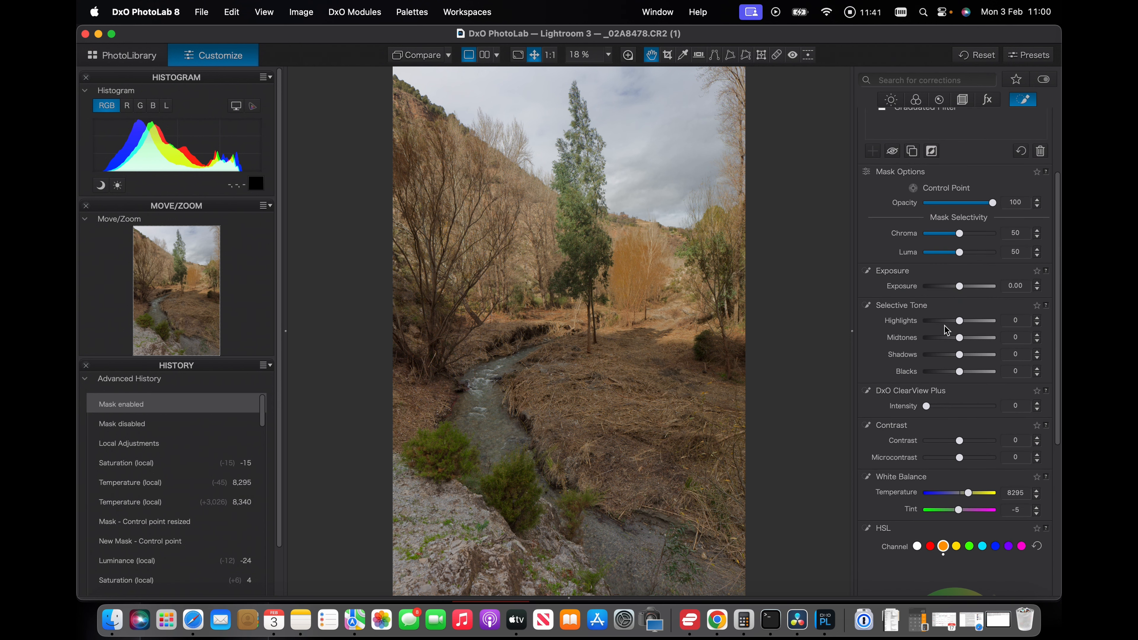
pyautogui.moveTo(960, 323)
pyautogui.mouseDown()
pyautogui.moveTo(985, 321)
pyautogui.moveTo(970, 321)
pyautogui.mouseUp()
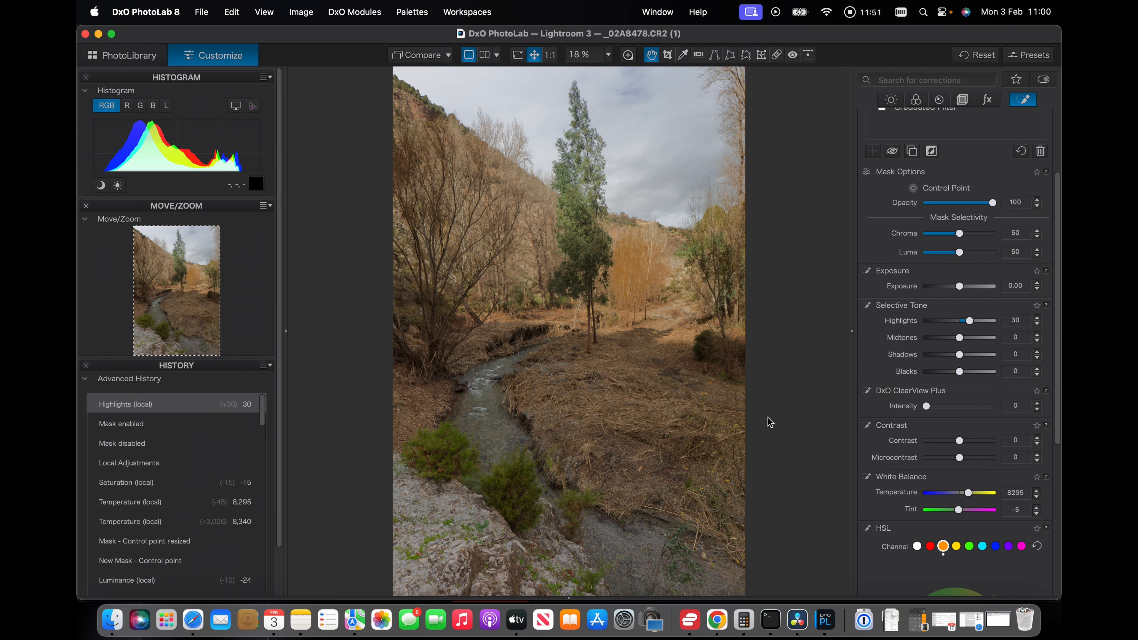